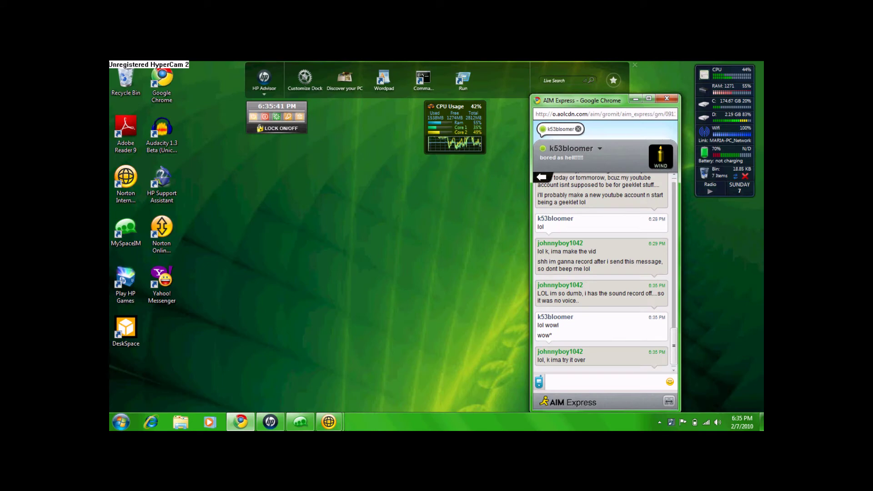
Minimize the AIM Express chat window in Chrome
left_click(634, 100)
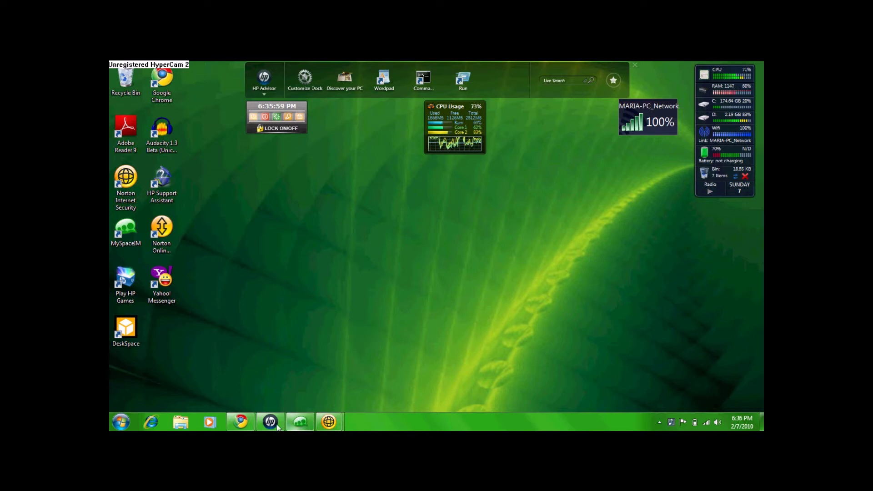
mouse_move(241, 423)
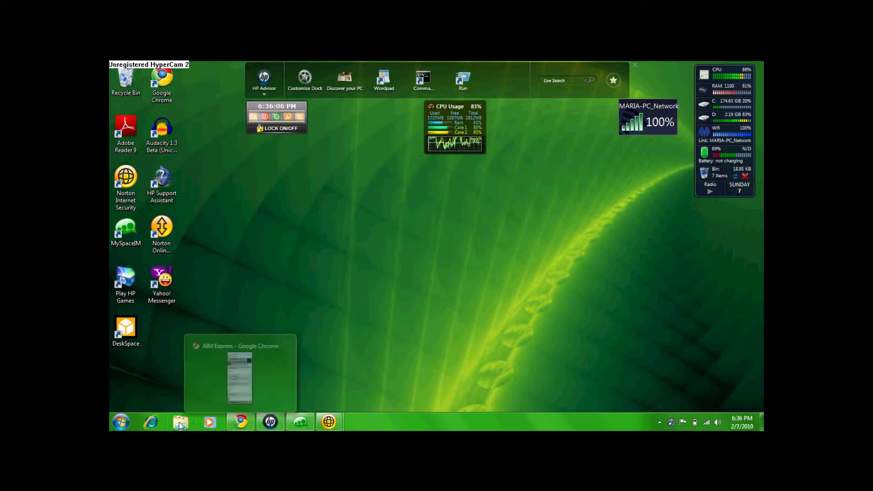
Open three new Chrome windows on the Google homepage from the taskbar menu
right_click(239, 422)
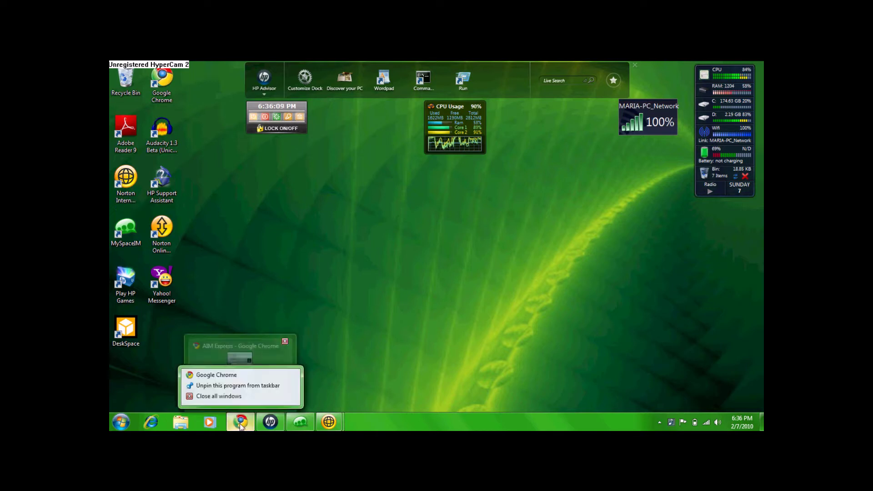
left_click(216, 376)
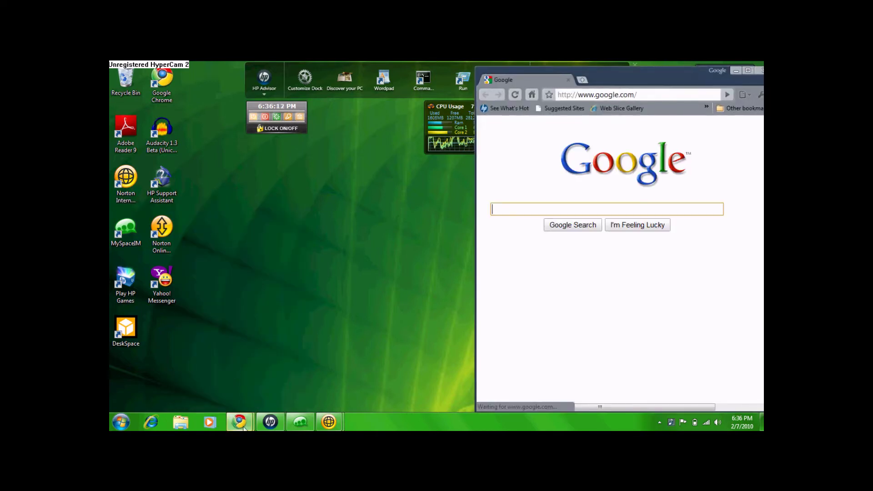
right_click(241, 422)
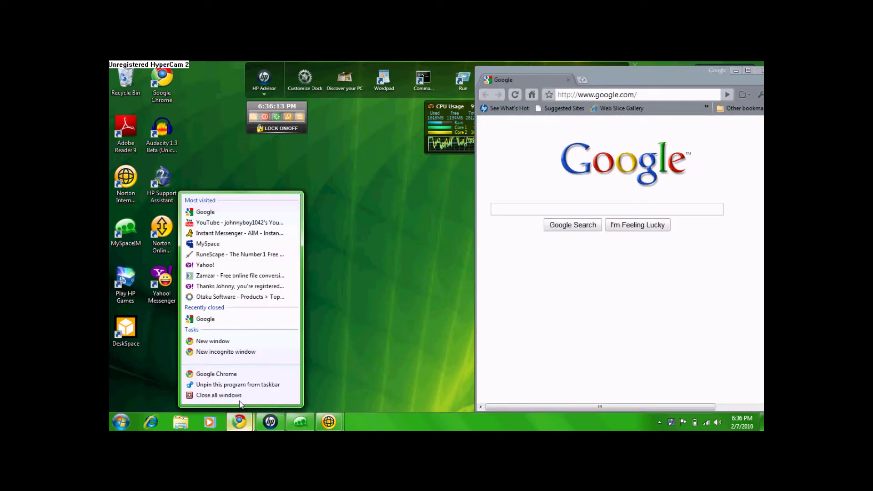
left_click(229, 342)
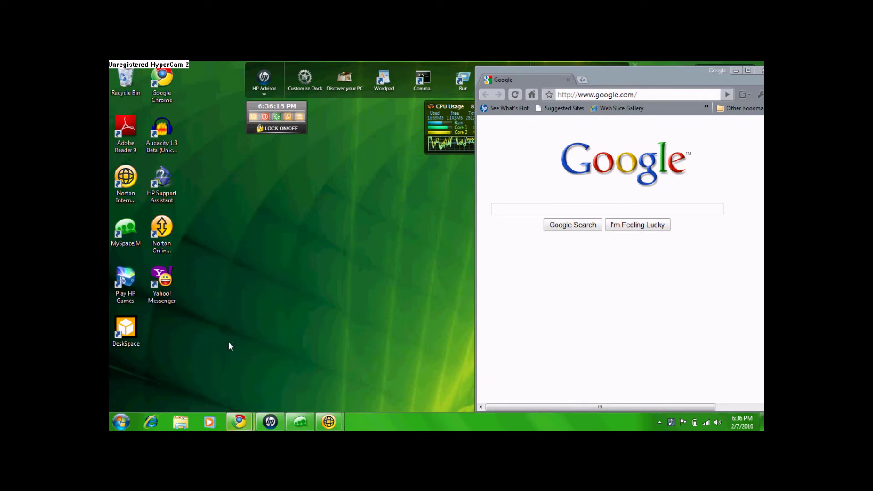
right_click(240, 421)
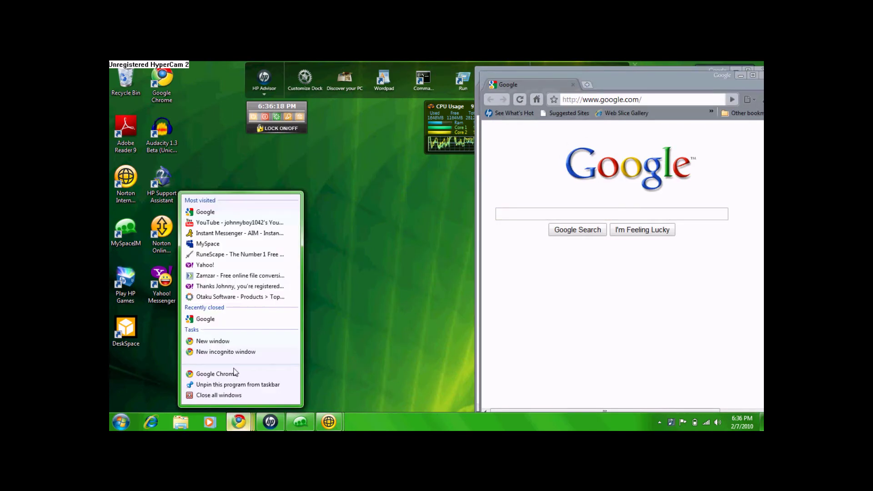
left_click(220, 340)
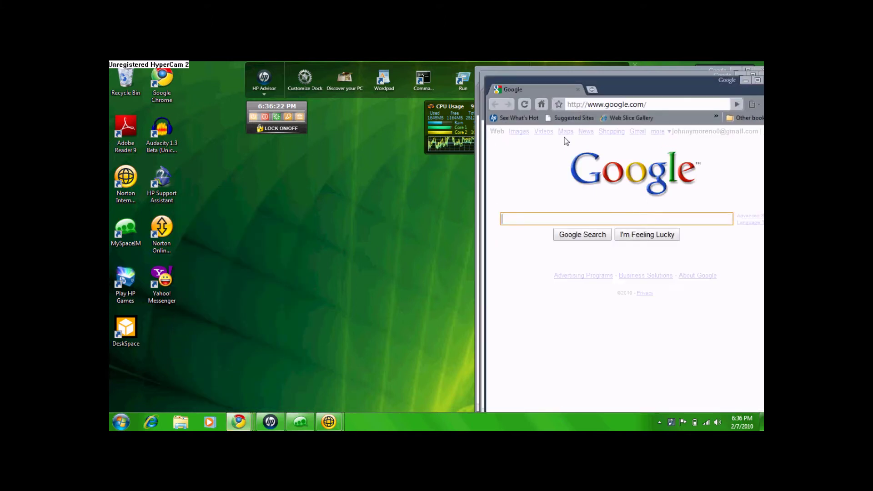
Rearrange and minimize the Google windows, briefly restoring then re-minimizing the AIM Express chat
mouse_move(603, 80)
left_mouse_down()
mouse_move(511, 118)
mouse_move(668, 87)
left_mouse_up()
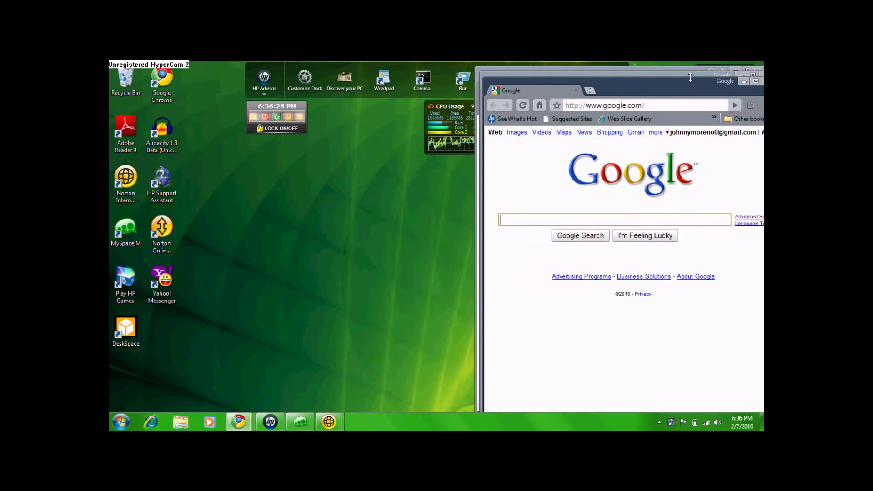
left_click_drag(690, 73, 679, 66)
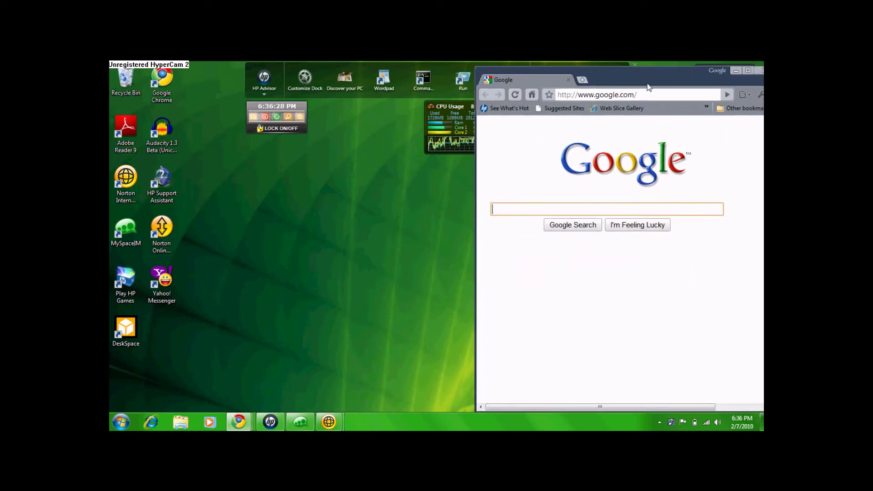
left_click(736, 72)
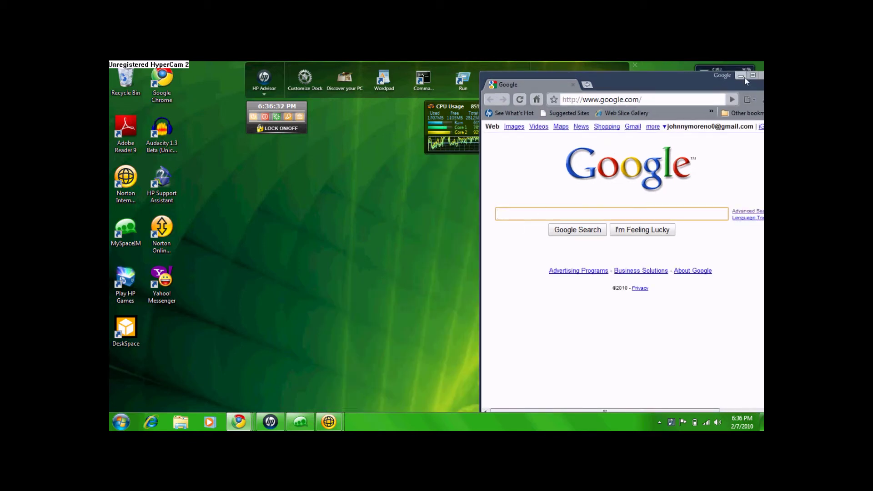
left_click_drag(746, 81, 748, 86)
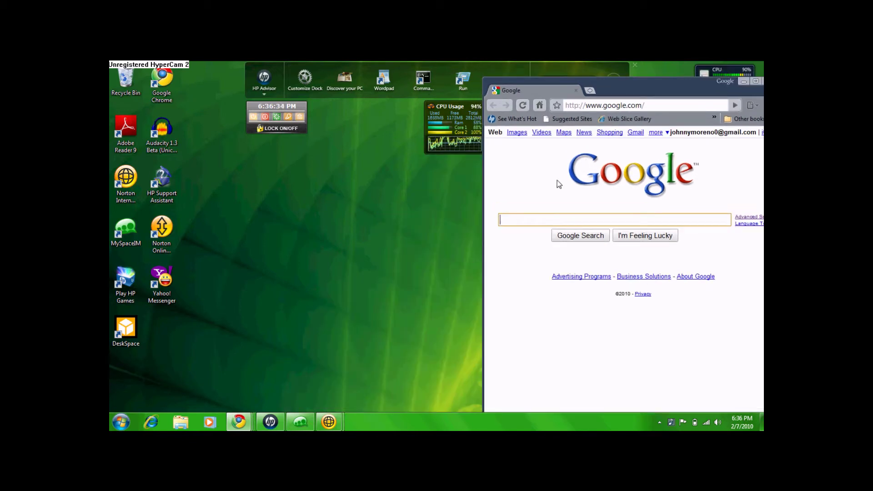
mouse_move(238, 422)
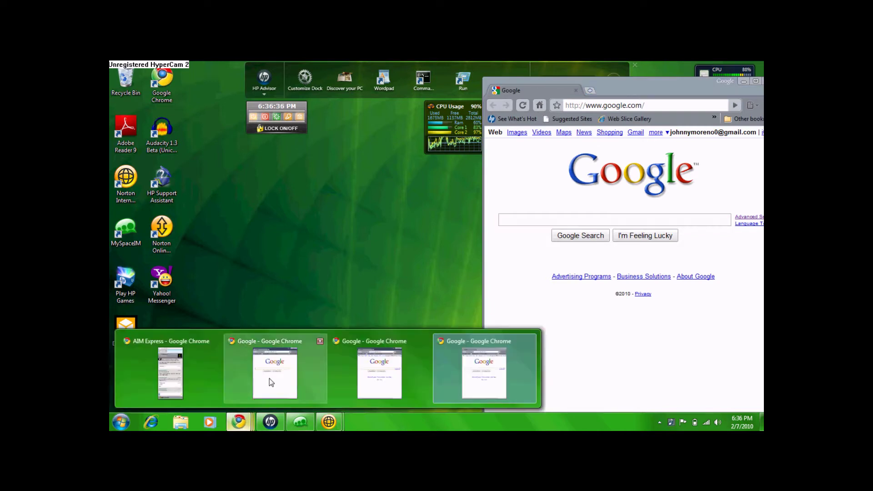
left_click(270, 379)
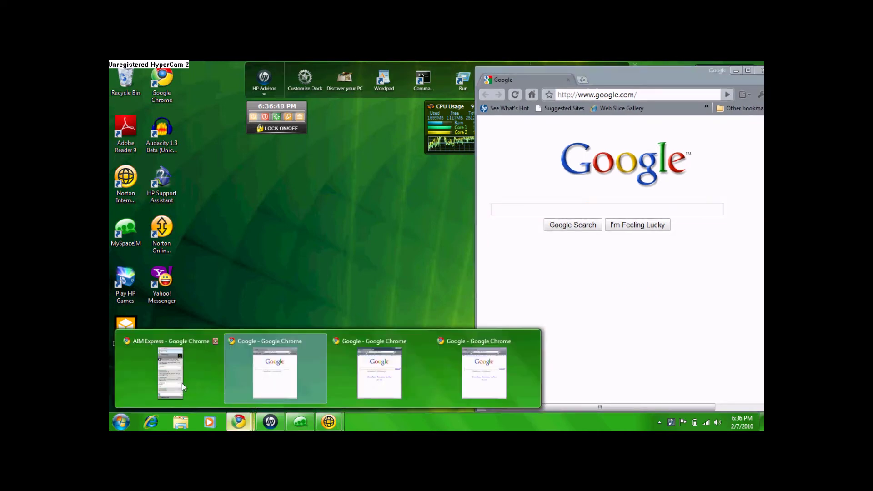
left_click(182, 383)
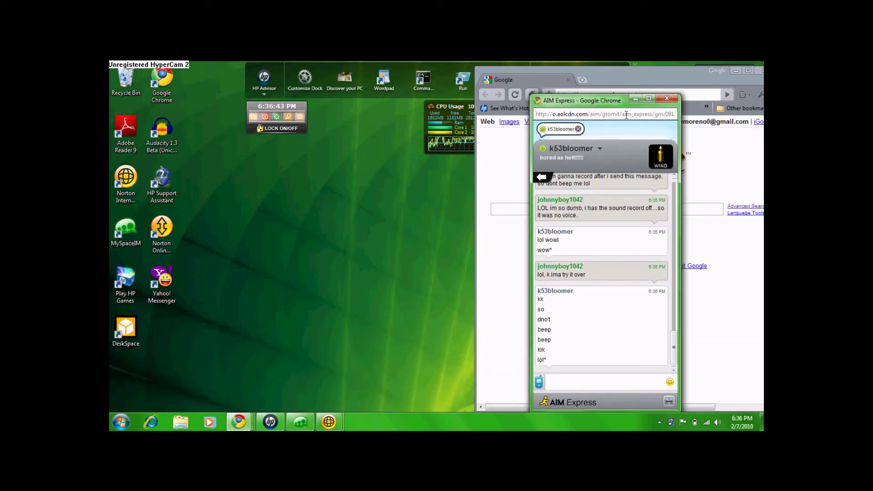
left_click(636, 101)
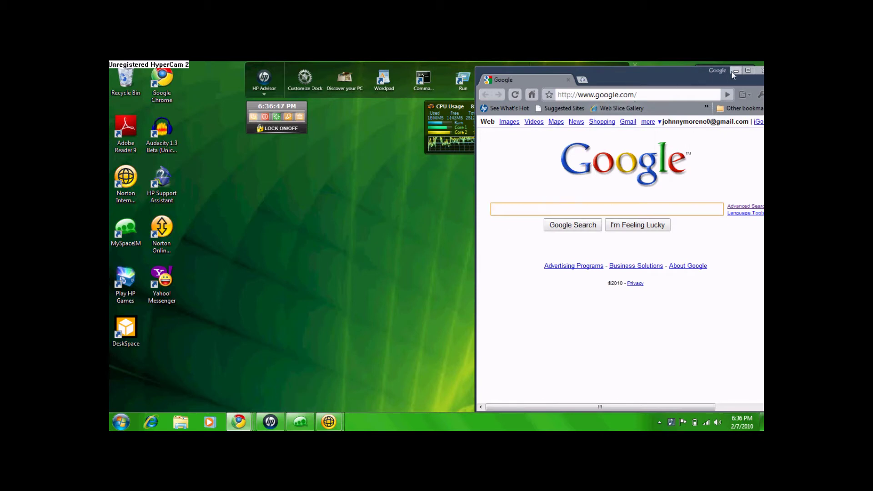
left_click_drag(727, 71, 735, 82)
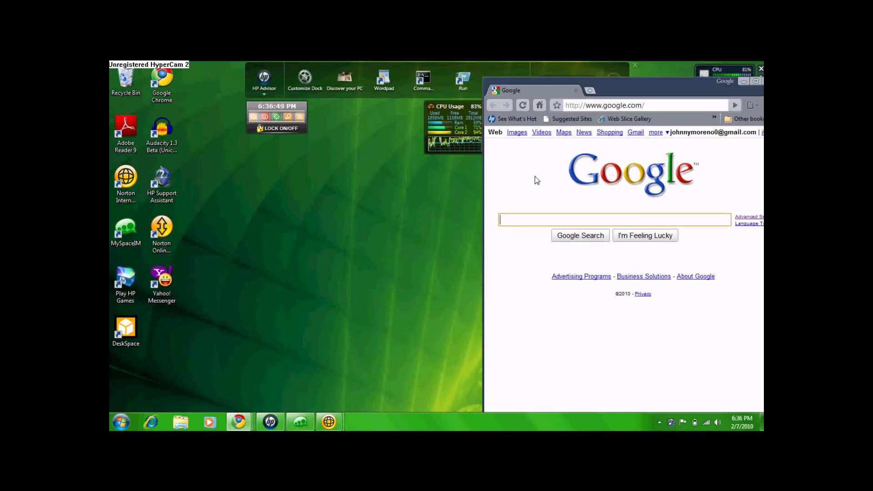
left_click(742, 83)
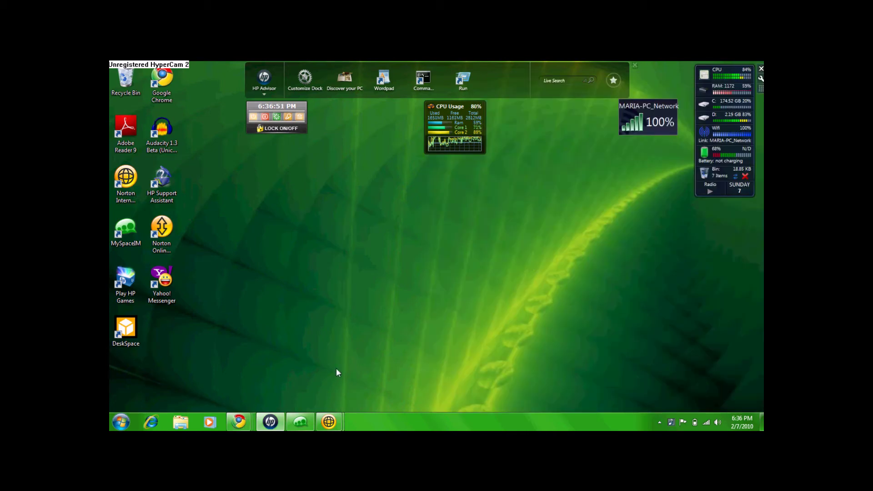
Switch between Google windows via taskbar previews, then show all windows with Ctrl+Alt+Tab
left_click(237, 423)
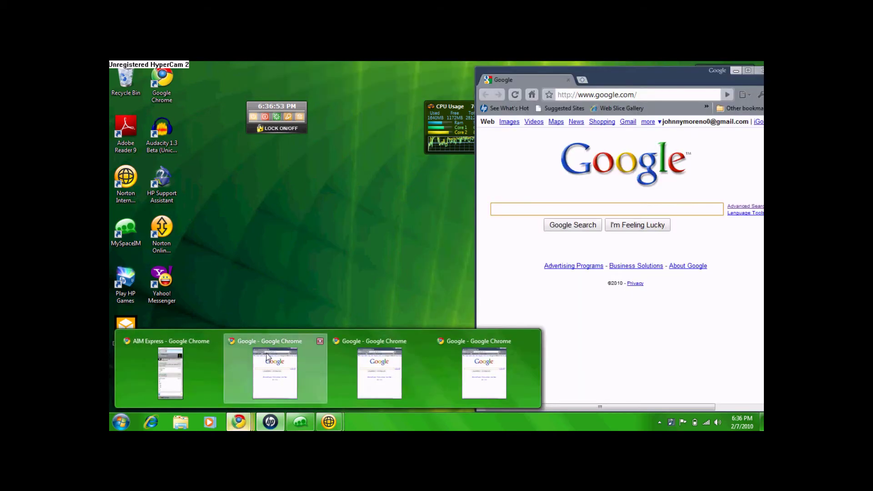
left_click(273, 368)
left_click(238, 423)
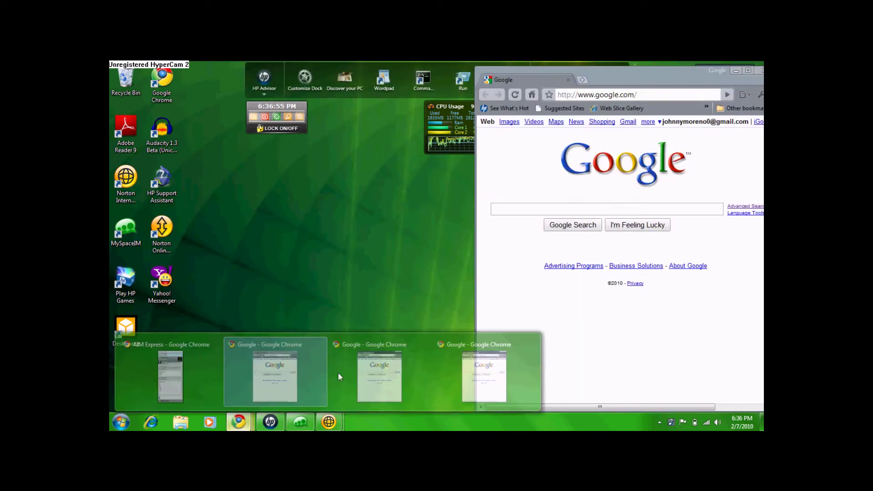
left_click(351, 379)
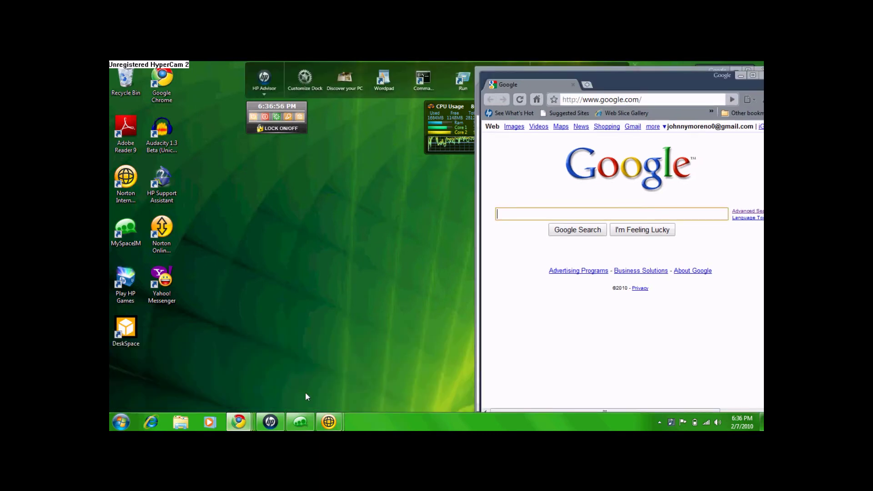
left_click(238, 422)
left_click(383, 368)
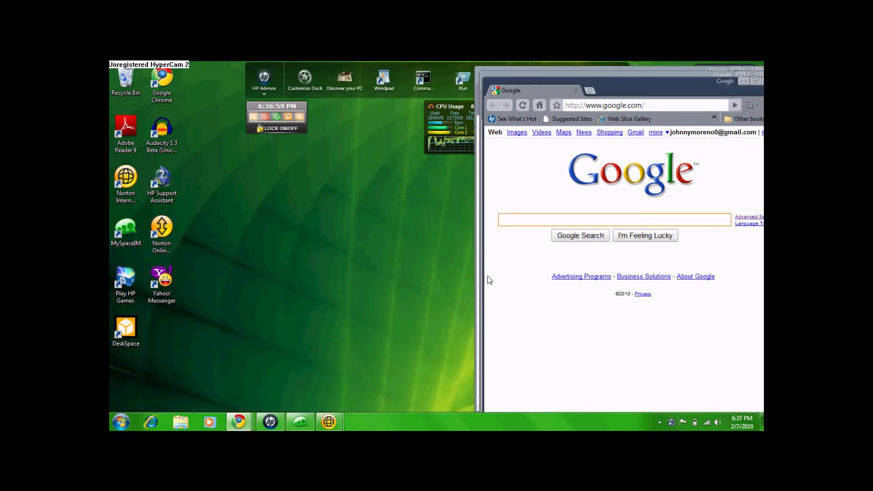
left_click(533, 223)
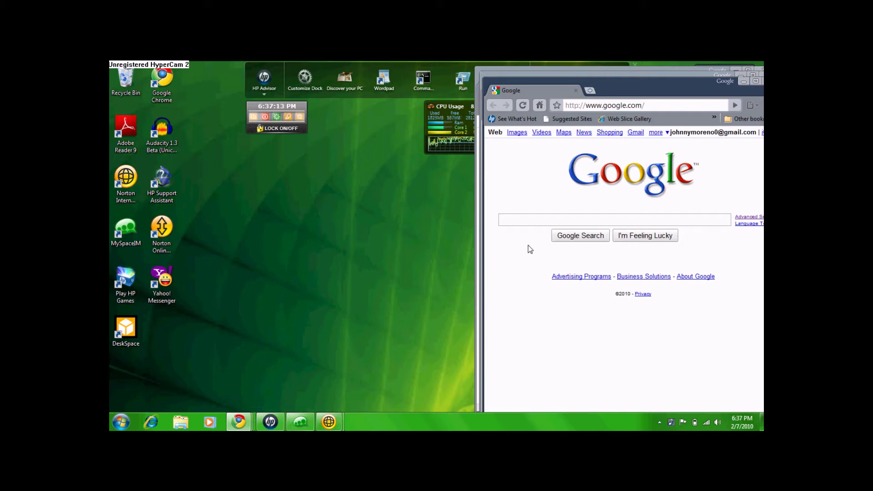
key("ctrl+alt+Tab")
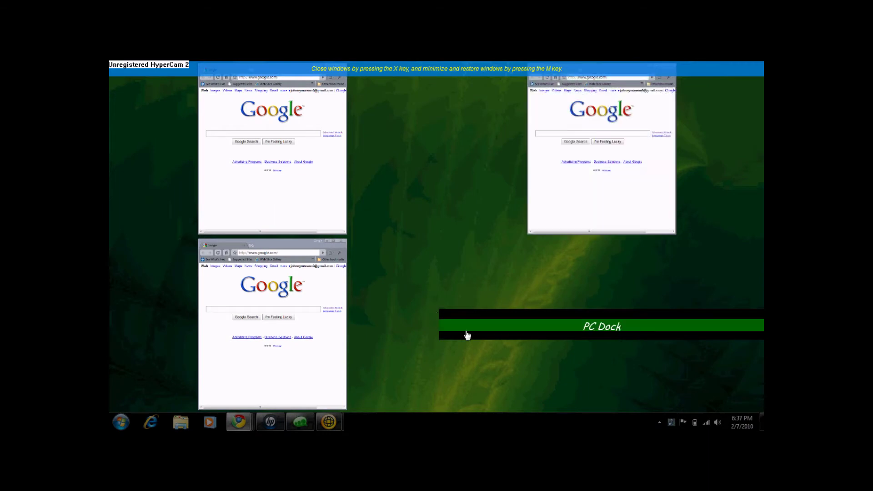
Pick a Google window from the TopDesk overview, move it, and close it
left_click(299, 349)
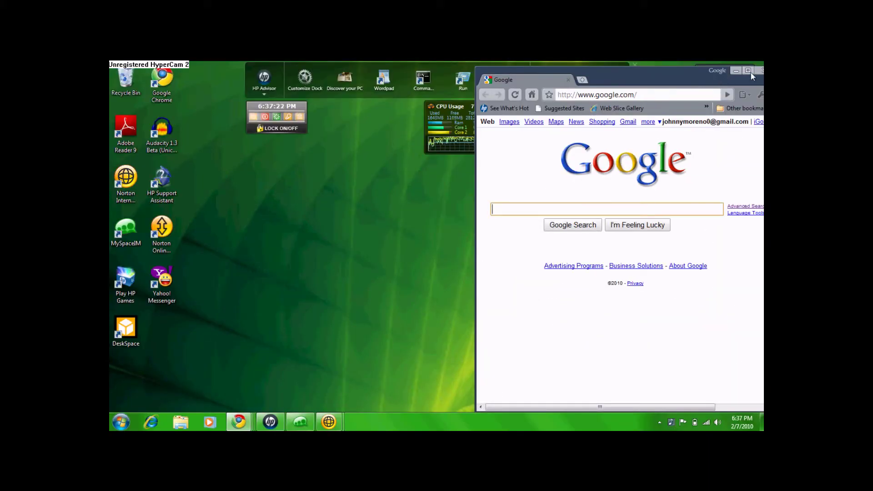
left_click_drag(751, 66, 762, 79)
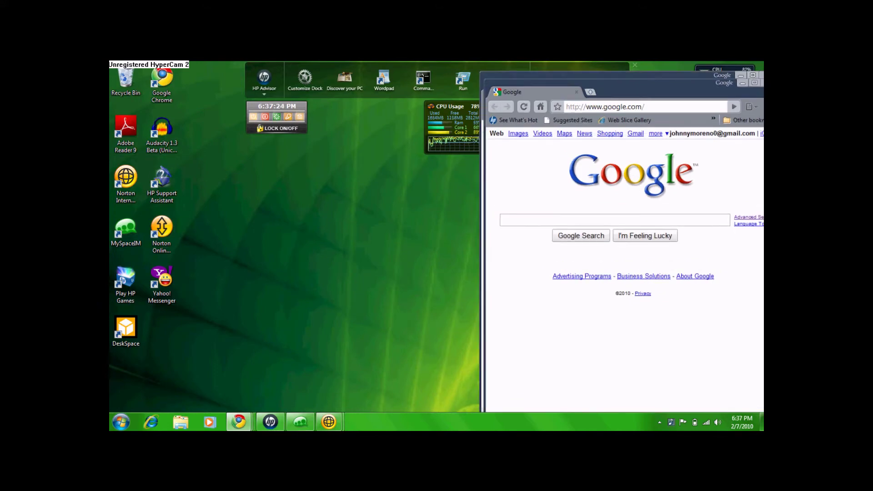
left_click(762, 79)
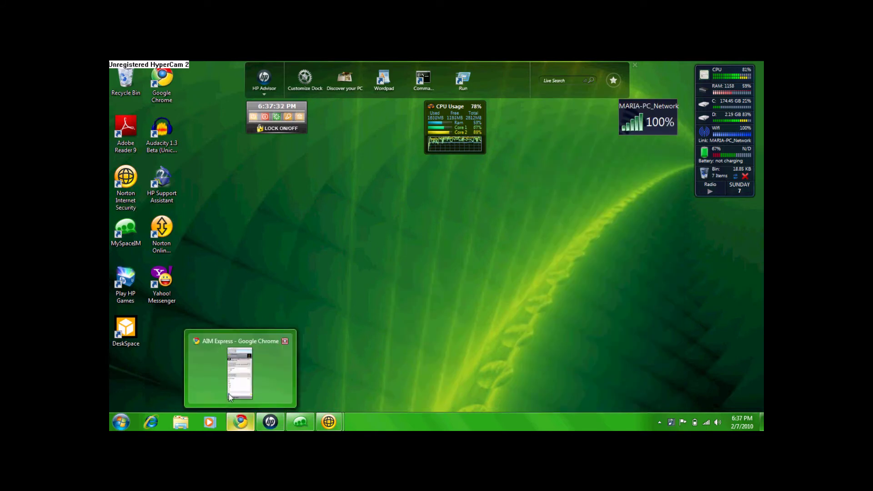
Open a new Chrome window on Google and maximize it to full screen
right_click(240, 421)
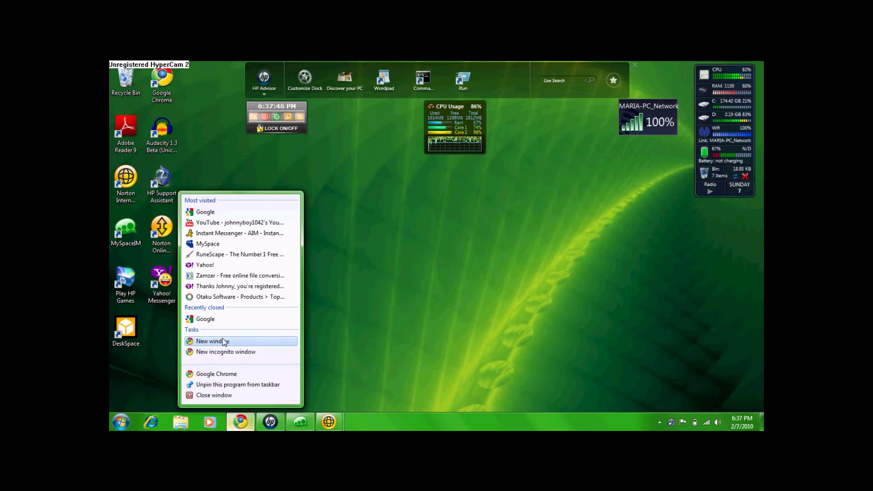
left_click(212, 341)
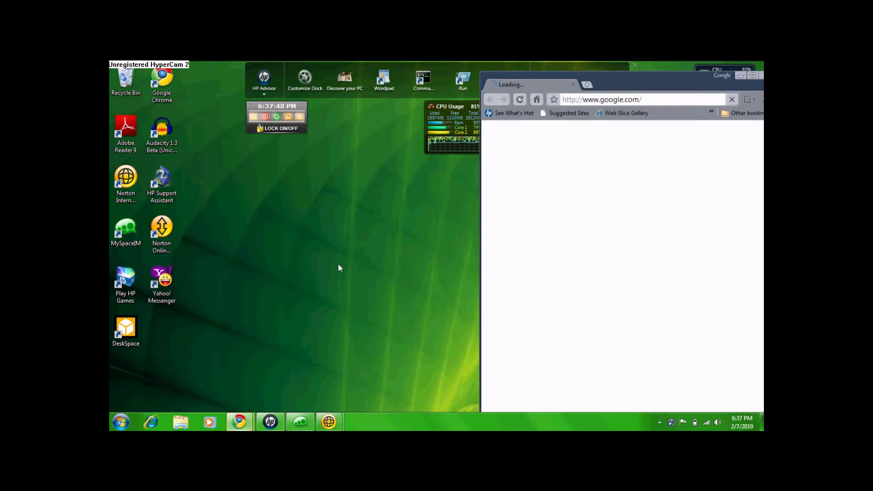
double_click(617, 79)
type("top")
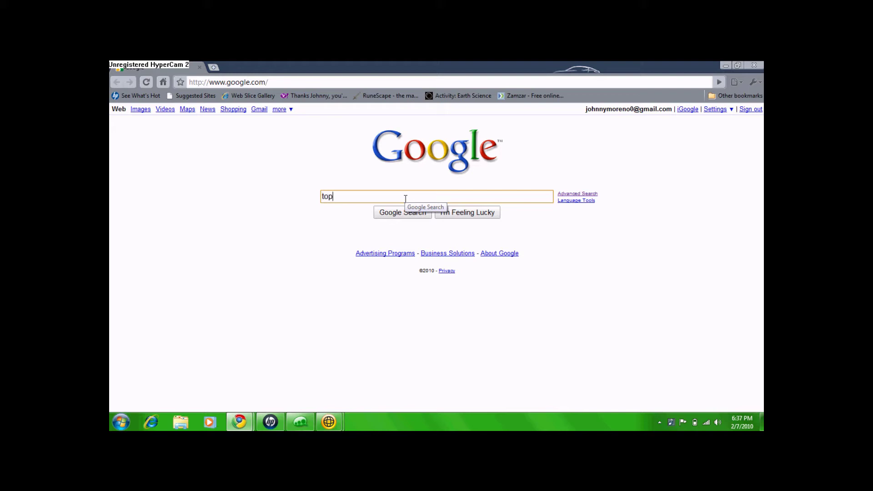
type("desk")
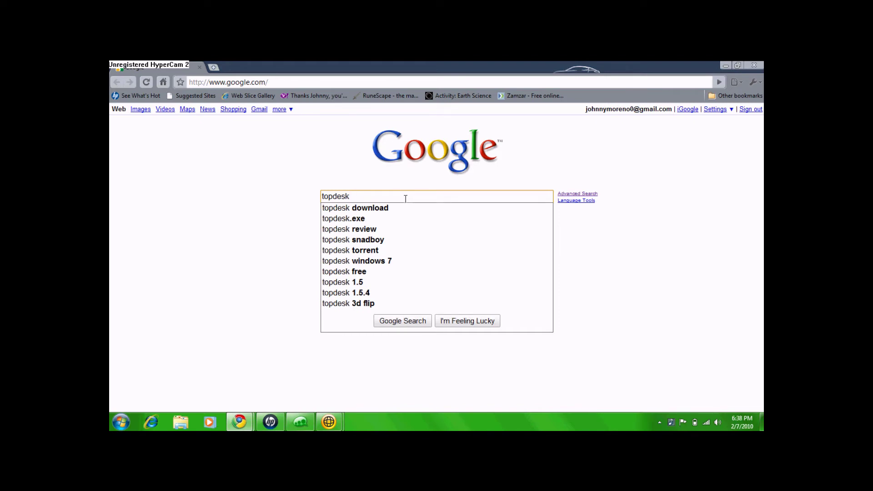
Search for 'topdesk' and open the 'Otaku Software - Products > TopDesk' result
key("Return")
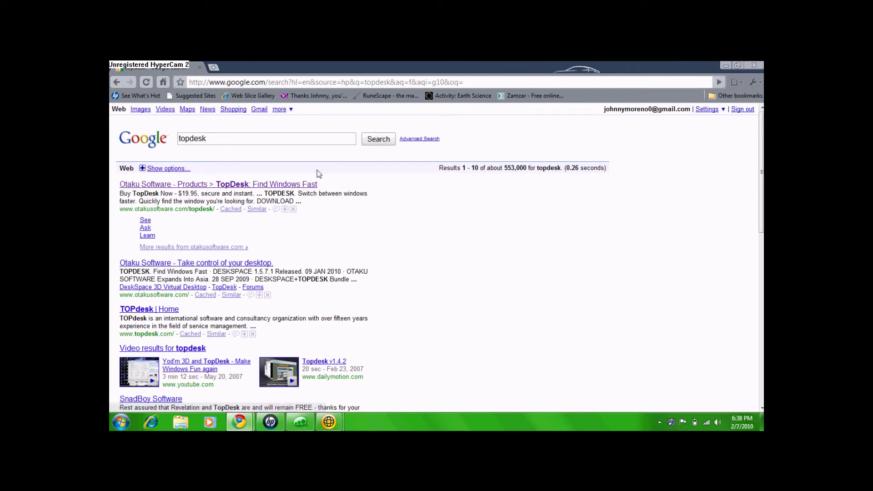
left_click_drag(436, 168, 182, 211)
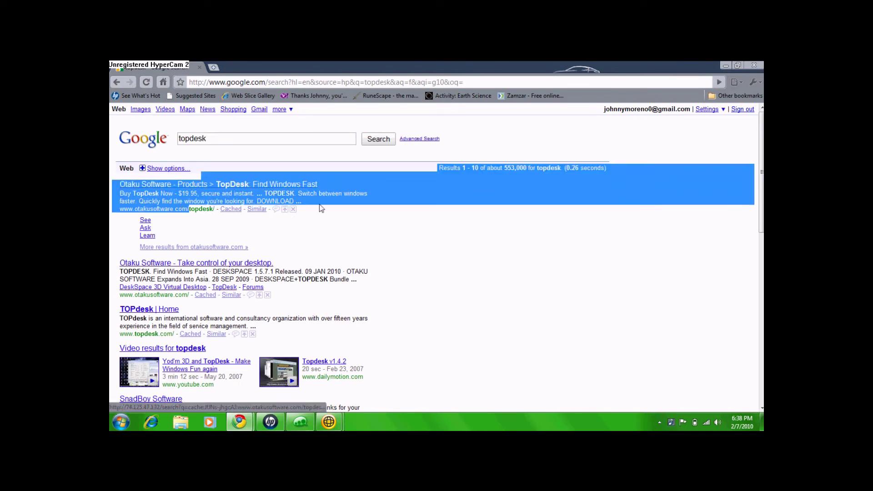
left_click_drag(326, 196, 172, 209)
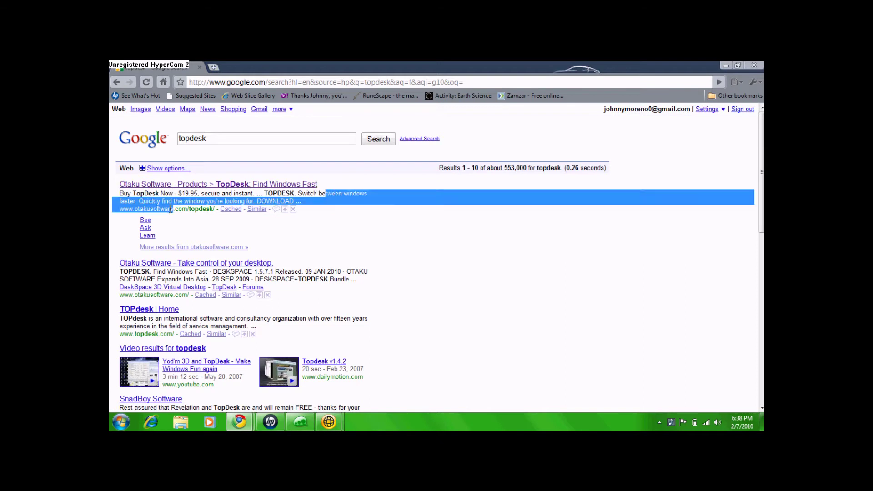
left_click(146, 184)
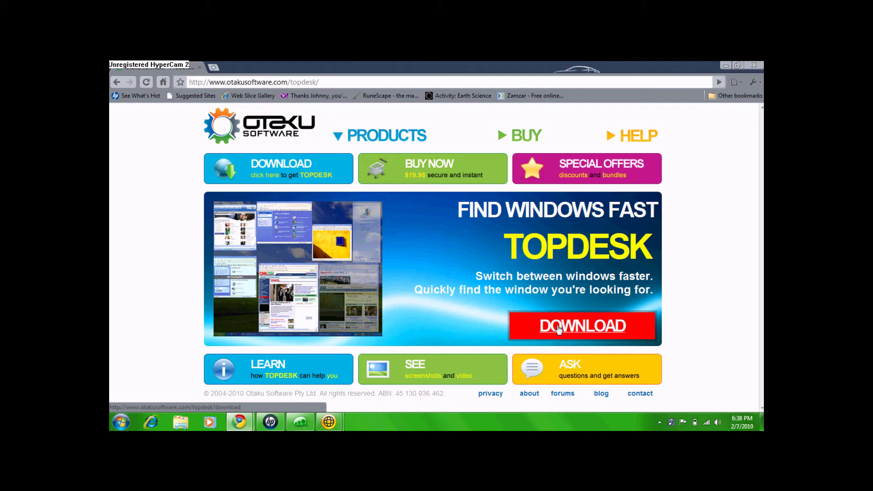
Download the TopDesk trial setup, answer the download warning, and close Chrome
left_click(559, 329)
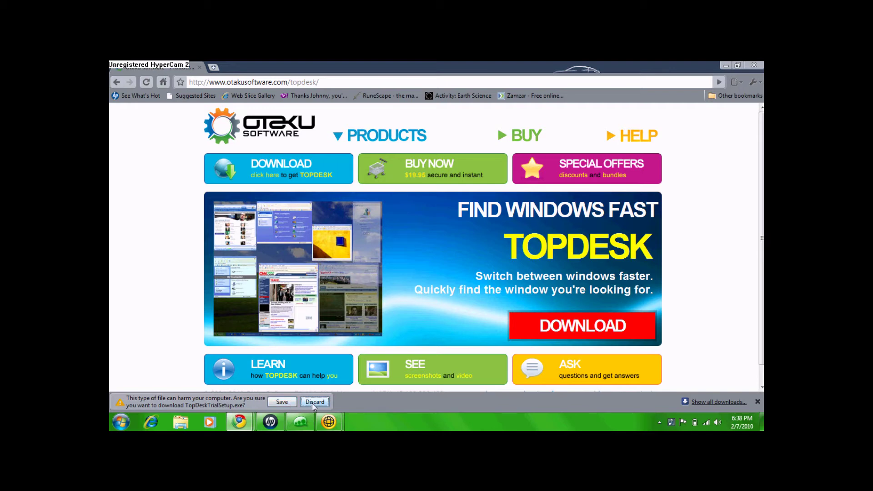
left_click(311, 403)
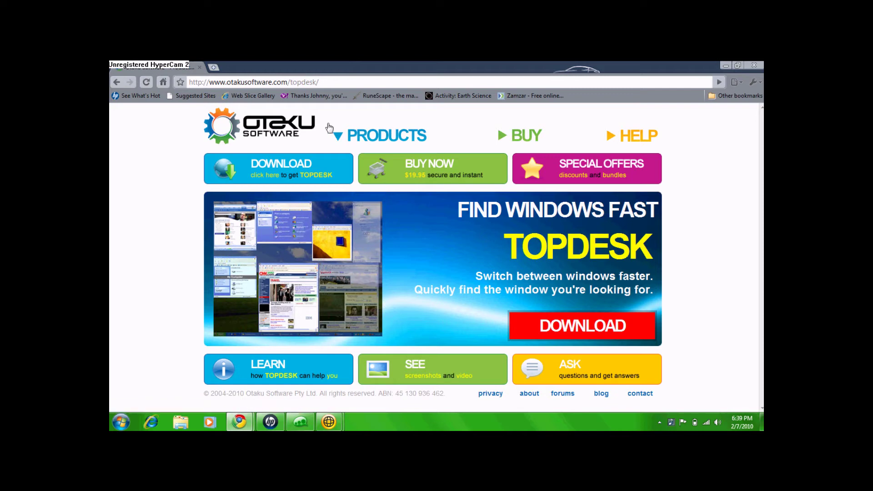
left_click(199, 66)
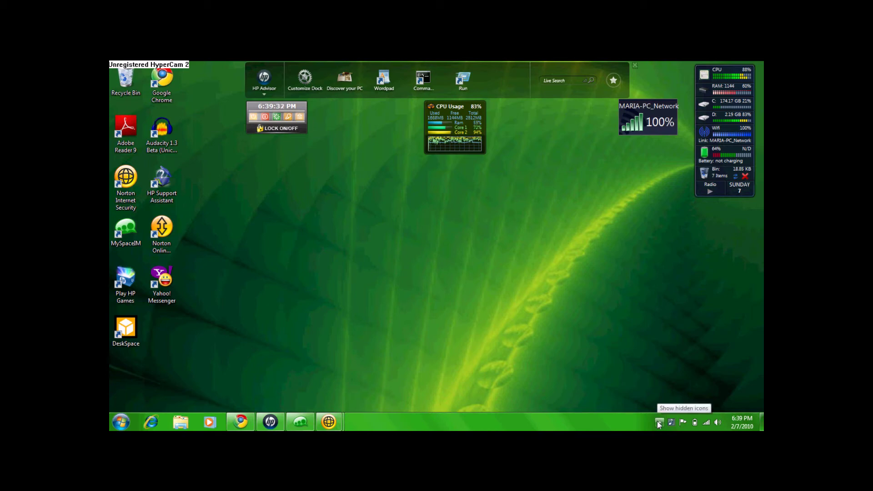
Open TopDesk's Options from its hidden notification-area tray icon
right_click(605, 426)
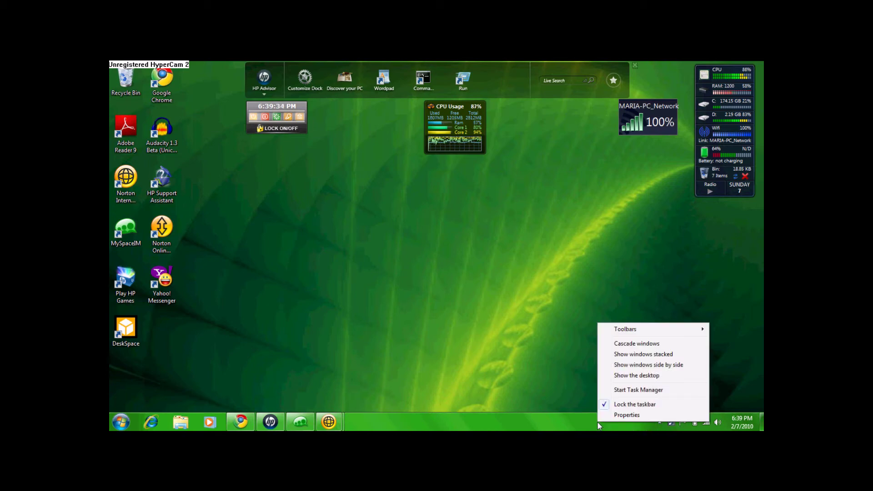
left_click(585, 418)
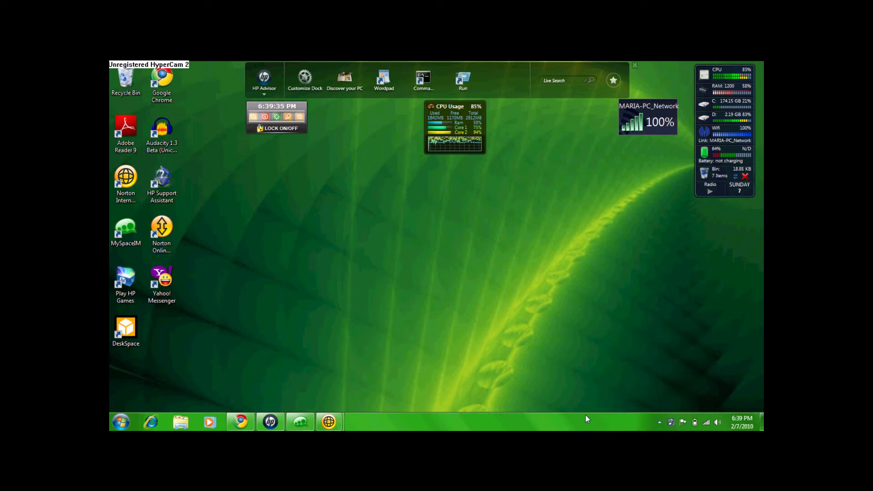
left_click(660, 422)
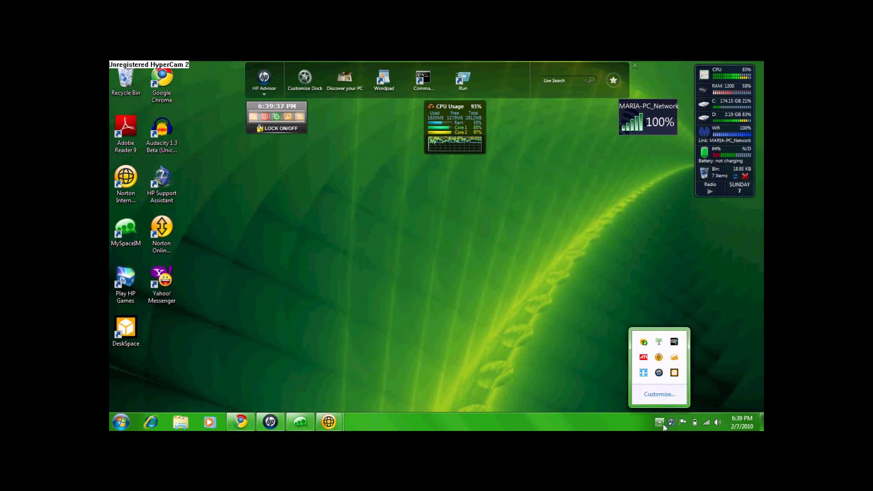
right_click(643, 376)
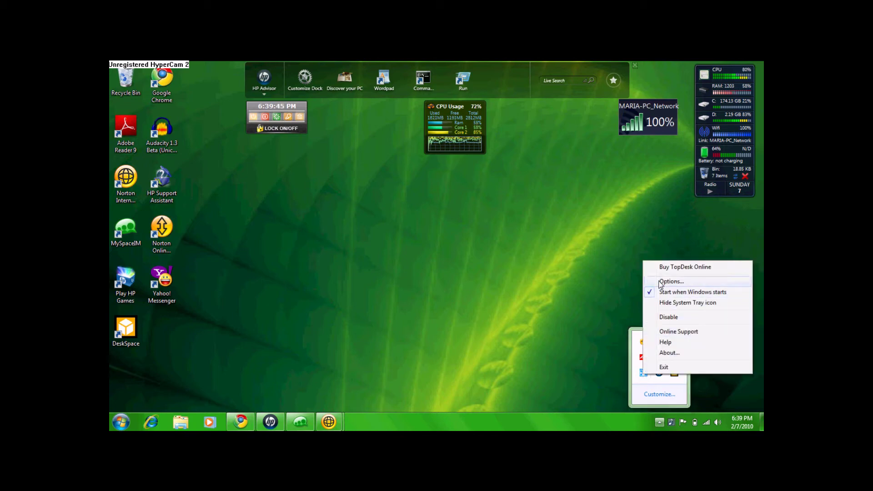
left_click(645, 284)
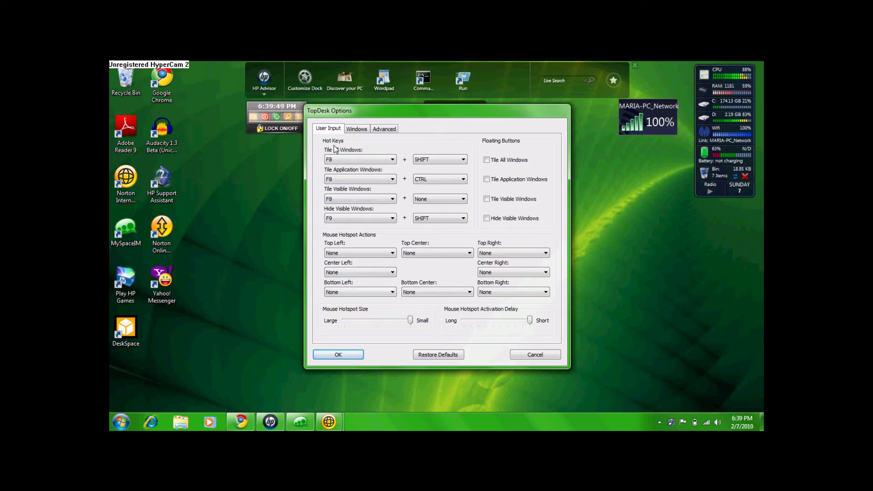
Set TopDesk's tiled windows layout to Flip and save with OK
left_click(356, 130)
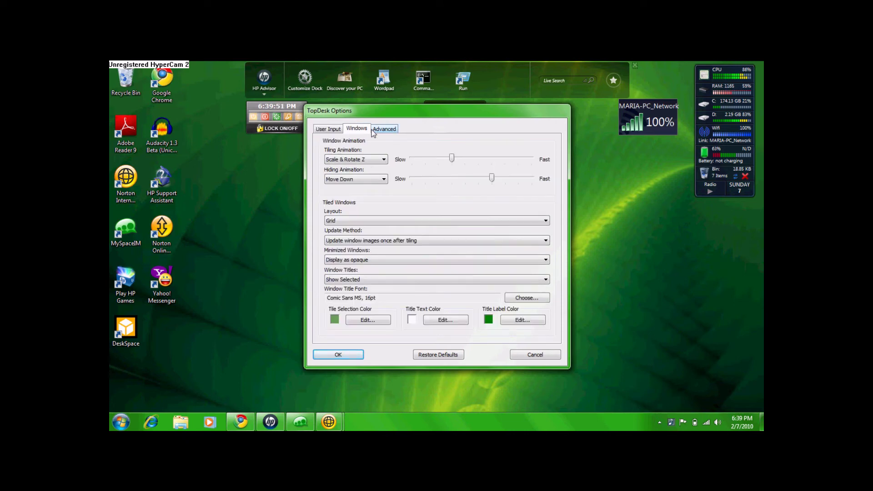
left_click(383, 129)
left_click(357, 129)
left_click(328, 129)
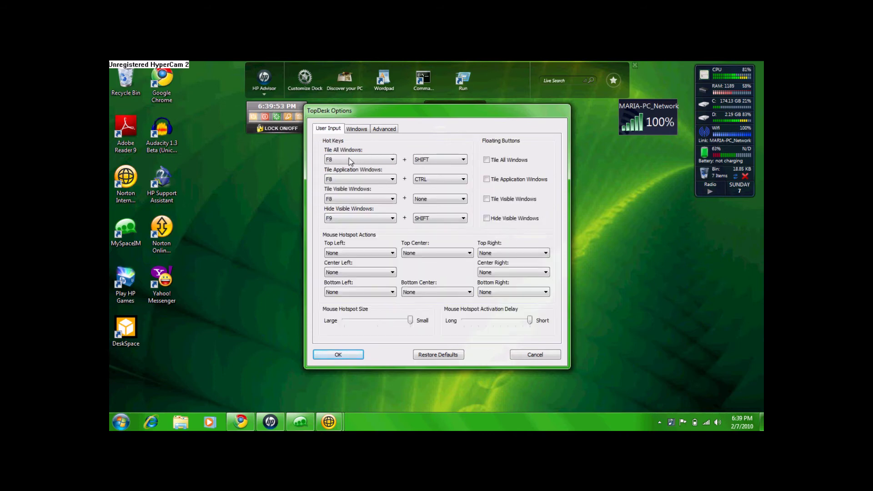
left_click(363, 131)
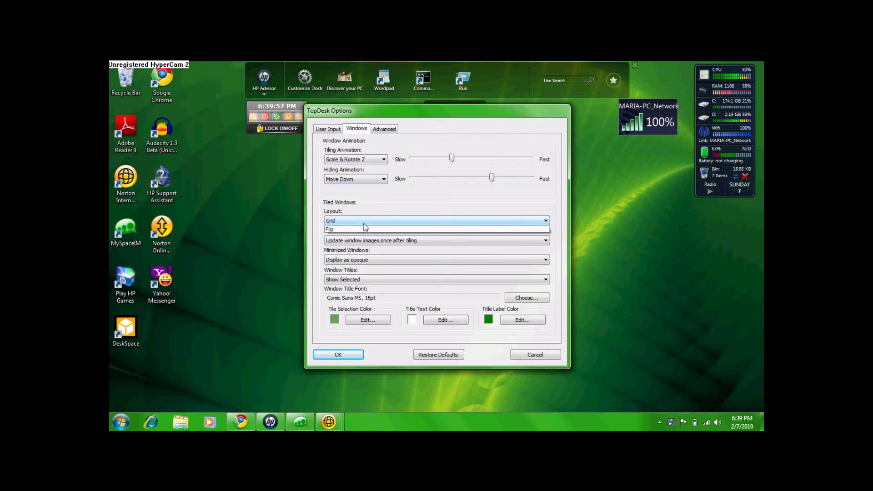
left_click(369, 222)
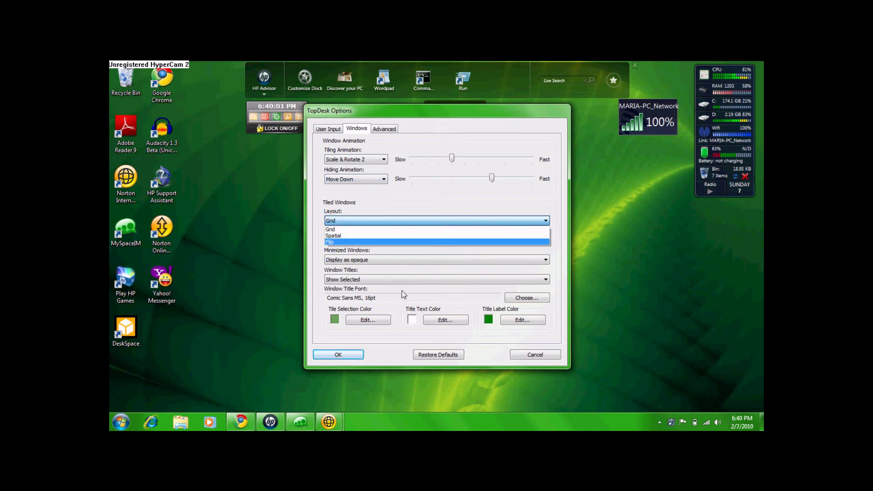
left_click(398, 220)
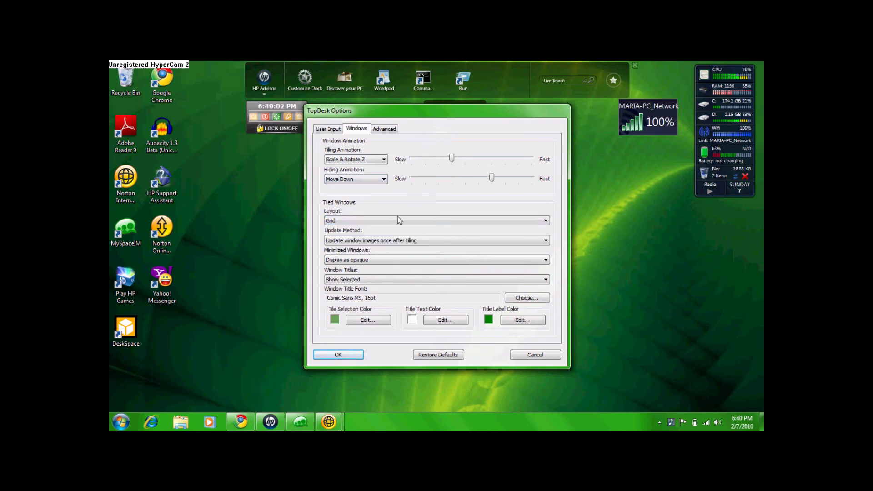
left_click(342, 221)
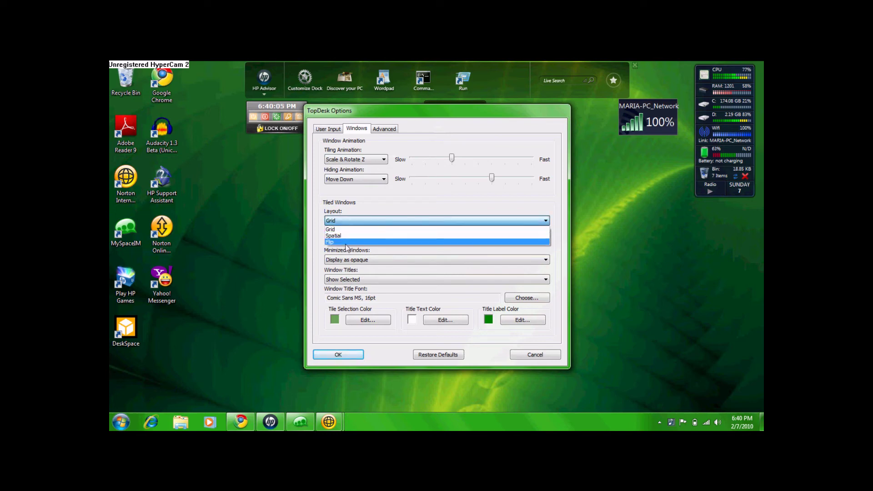
left_click(356, 245)
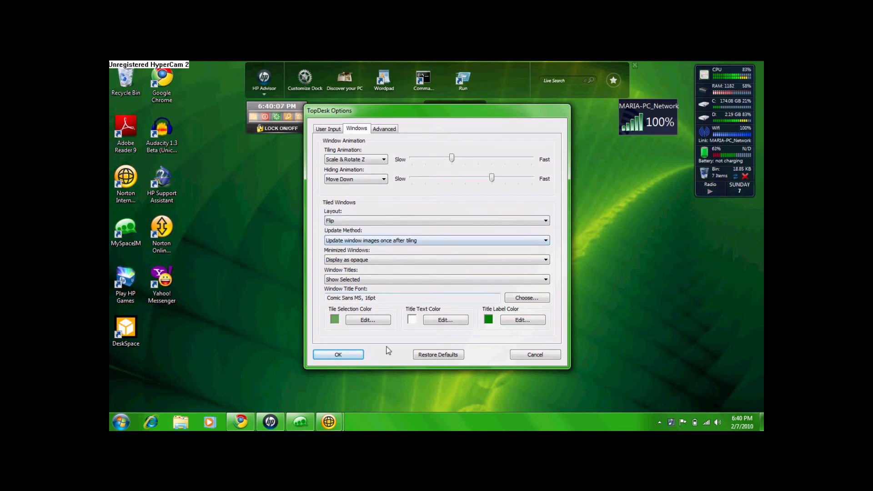
left_click(338, 355)
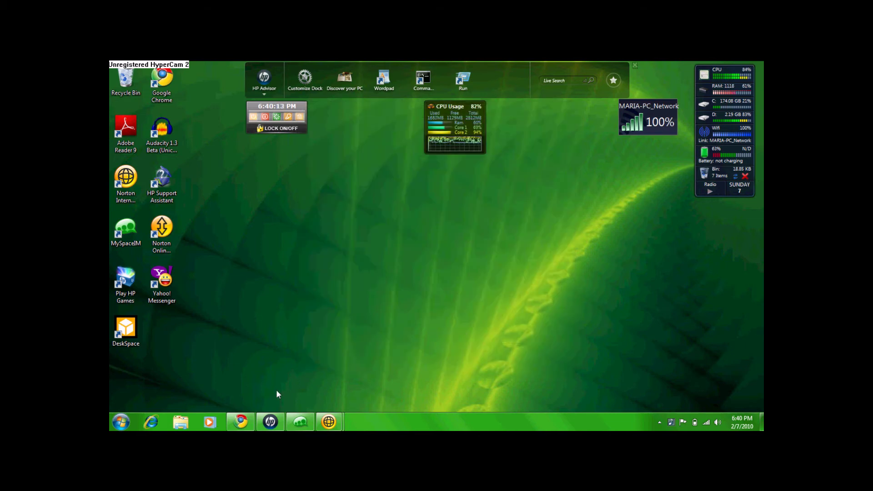
Open a second Chrome window showing only a New Tab page, maximized
right_click(240, 422)
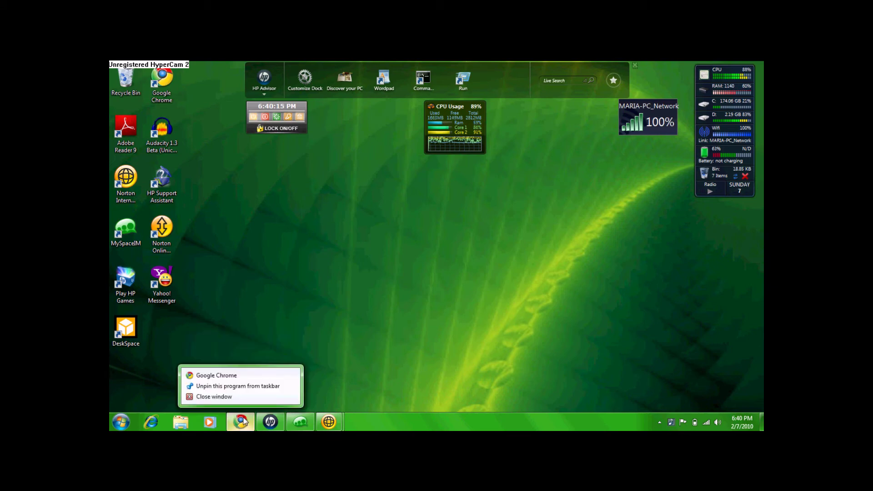
left_click(213, 341)
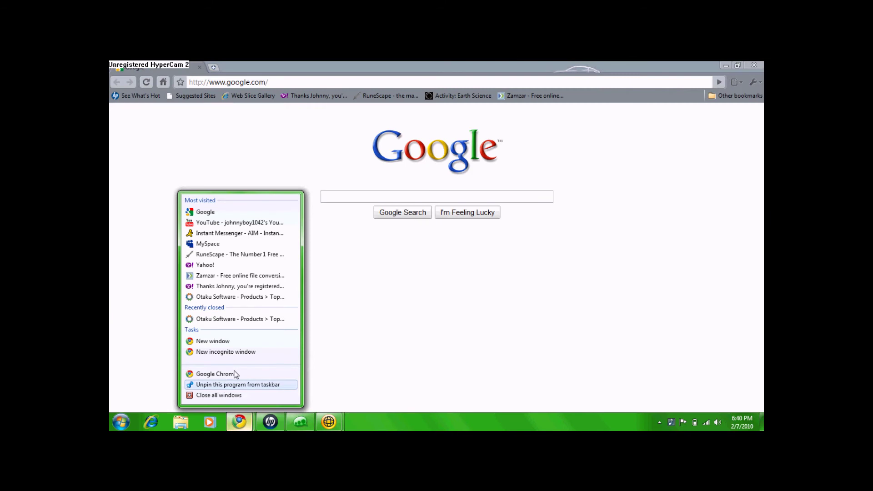
left_click(213, 341)
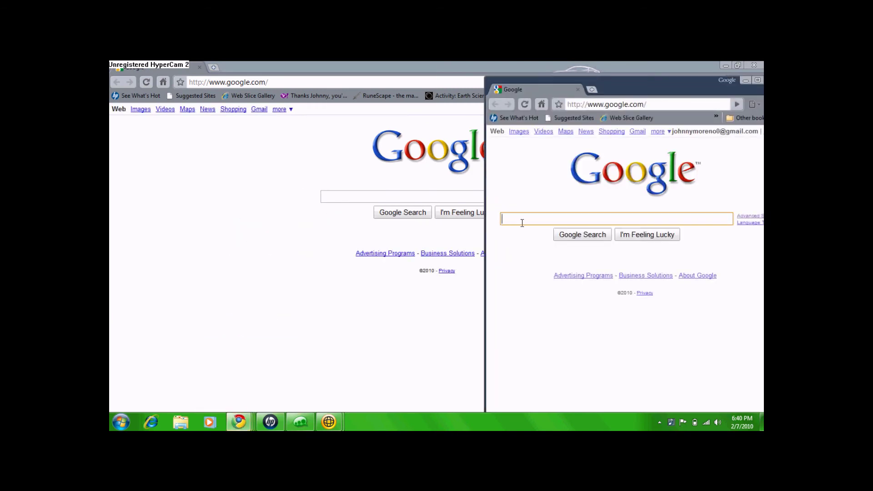
left_click(592, 90)
left_click(577, 89)
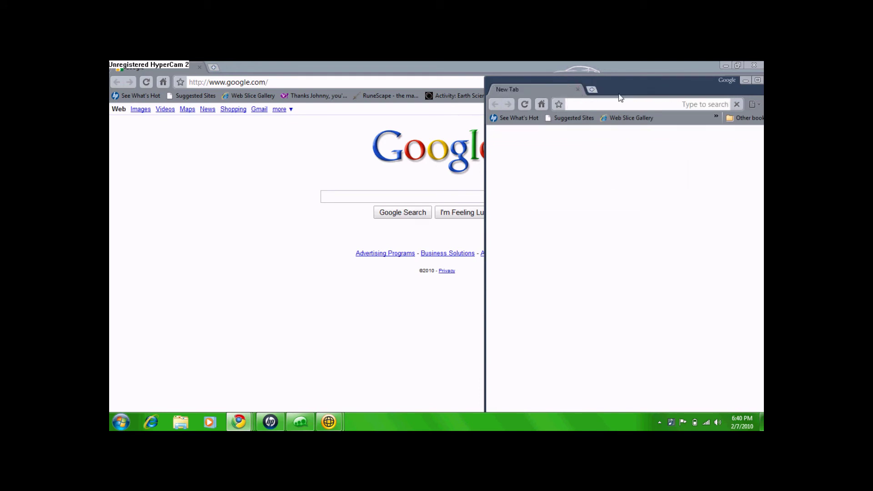
left_click_drag(666, 82, 540, 92)
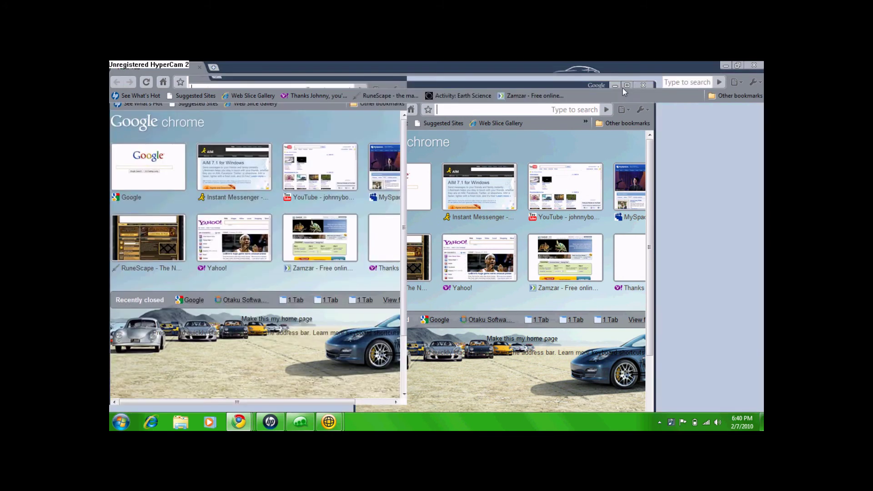
left_click(626, 85)
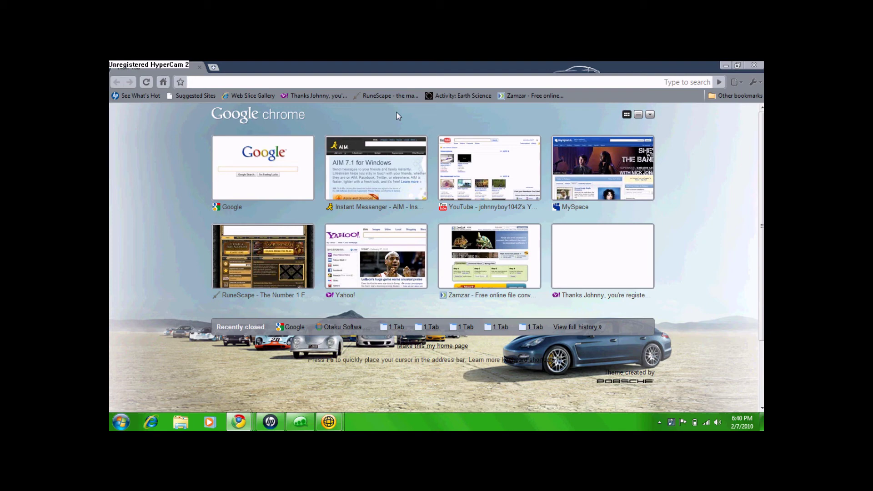
Cycle the 3D flip stack with Tab, pick the Google window, then the New Tab window
key("super+Tab")
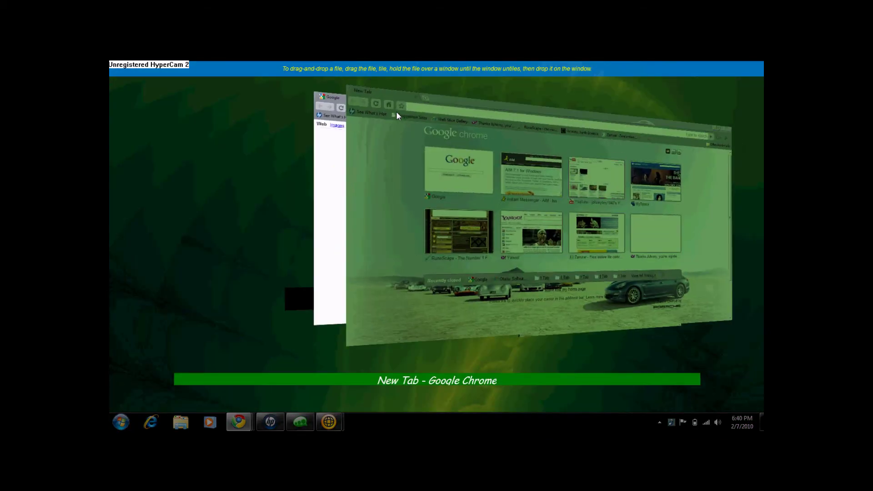
key("Tab")
key("Tab")
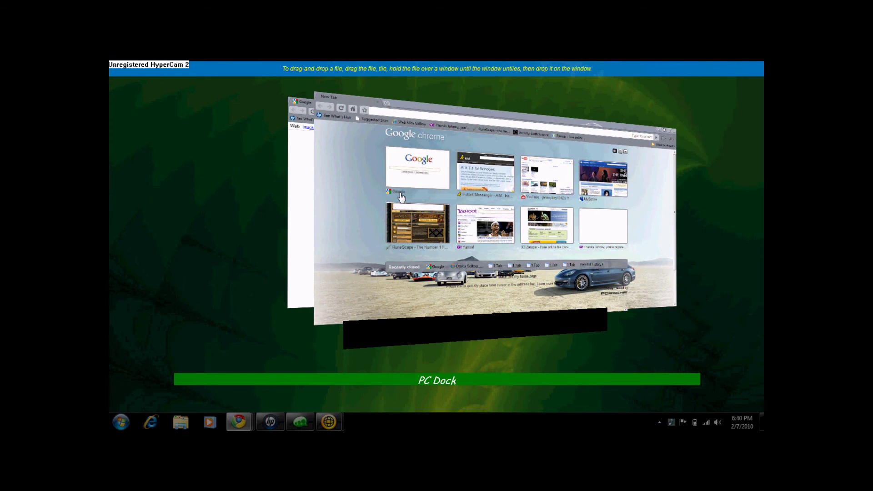
key("Tab")
key("Tab")
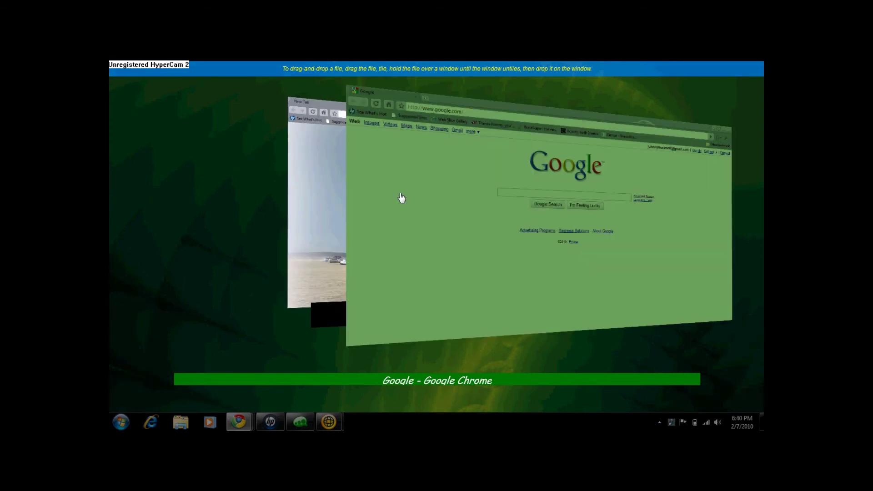
key("Tab")
key("Tab")
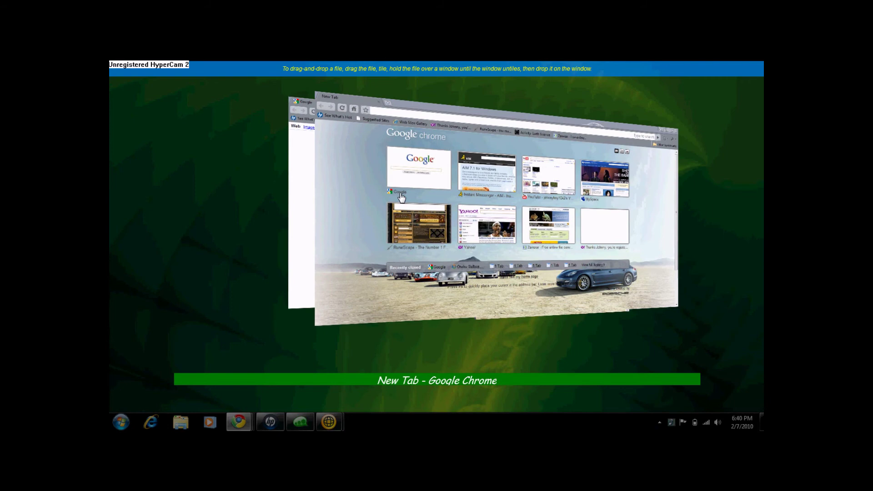
key("Tab")
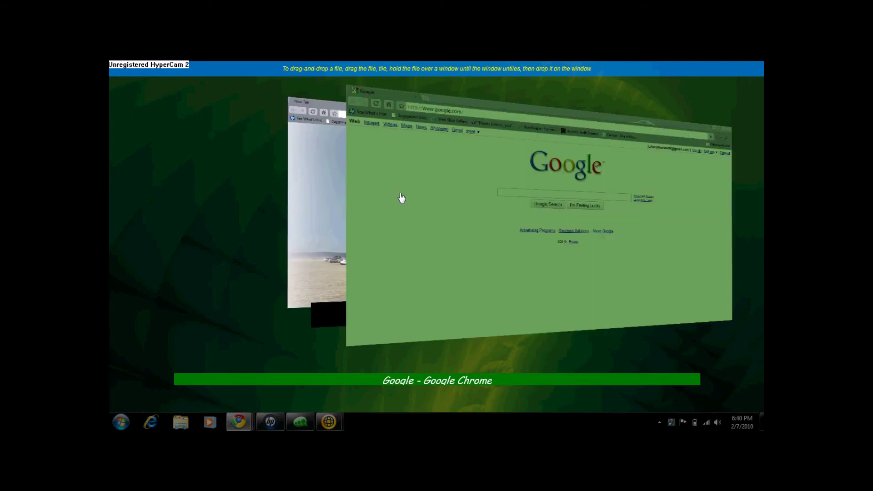
left_click(459, 227)
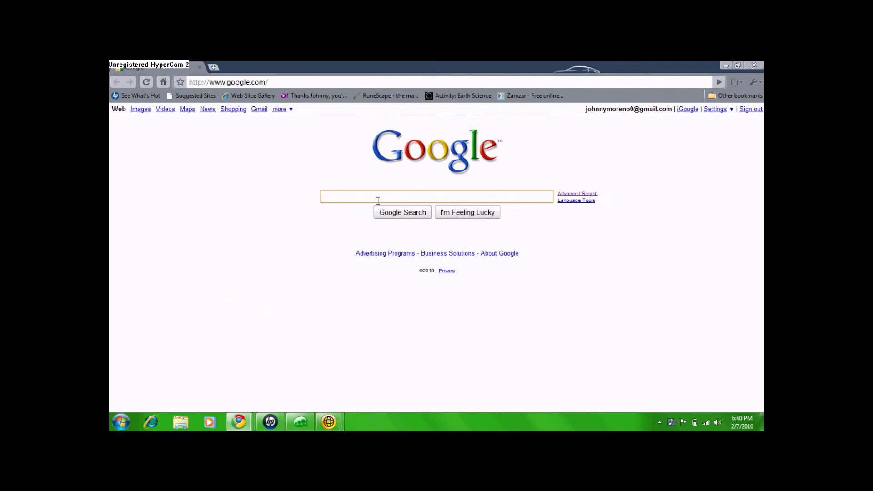
left_click(748, 65)
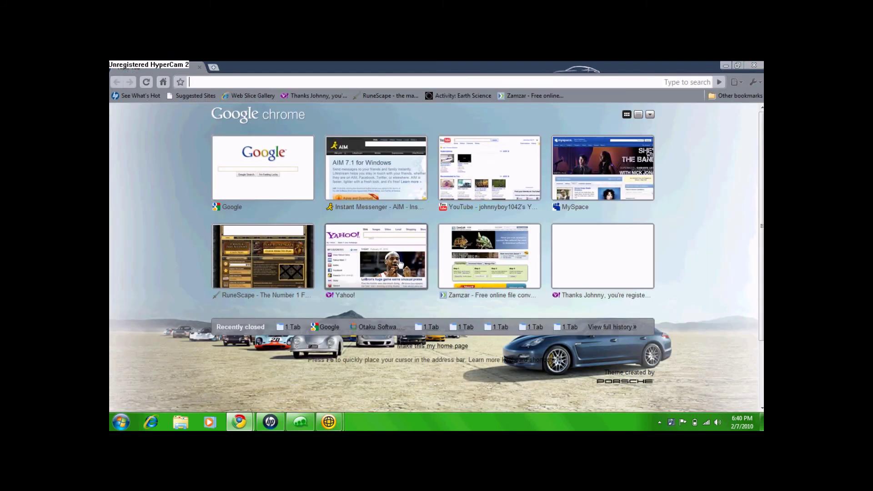
Close the New Tab window, minimize AIM Express, and bring Google to the front from the taskbar
left_click(755, 65)
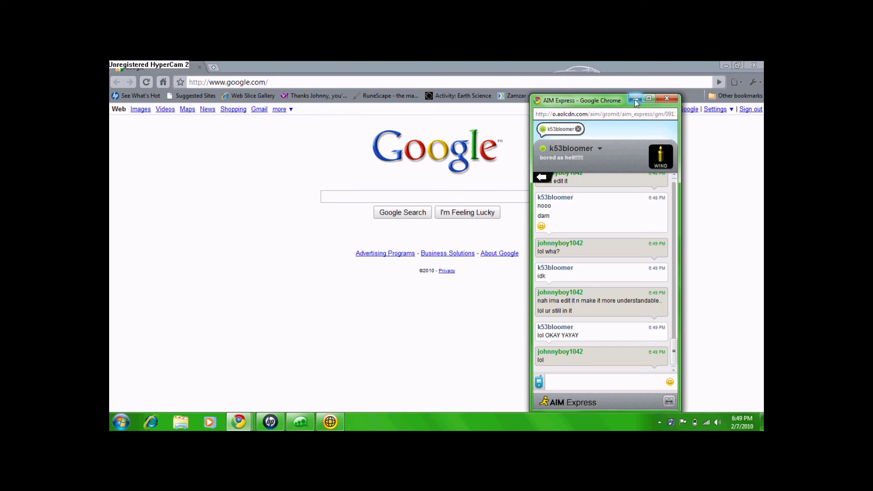
left_click(634, 100)
left_click(724, 65)
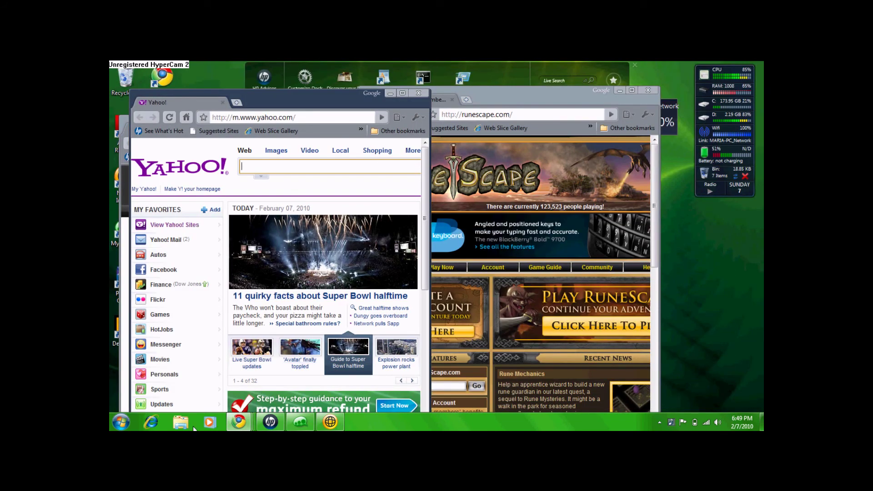
mouse_move(239, 421)
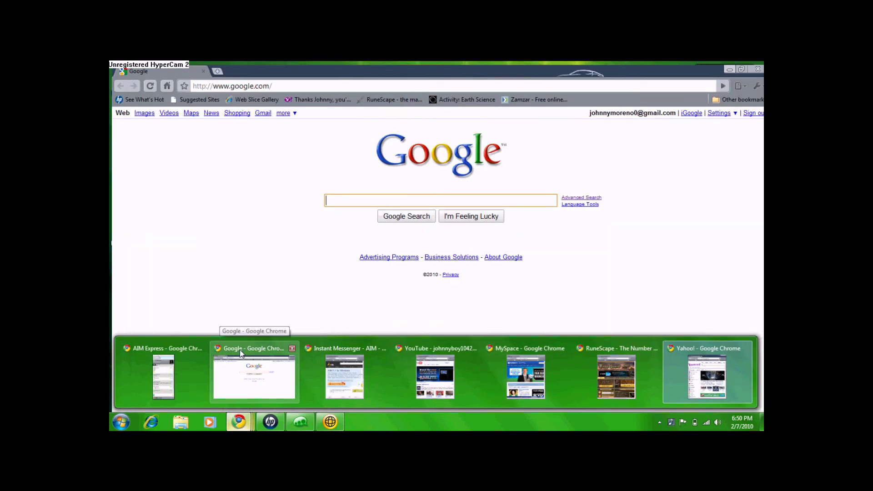
left_click(239, 350)
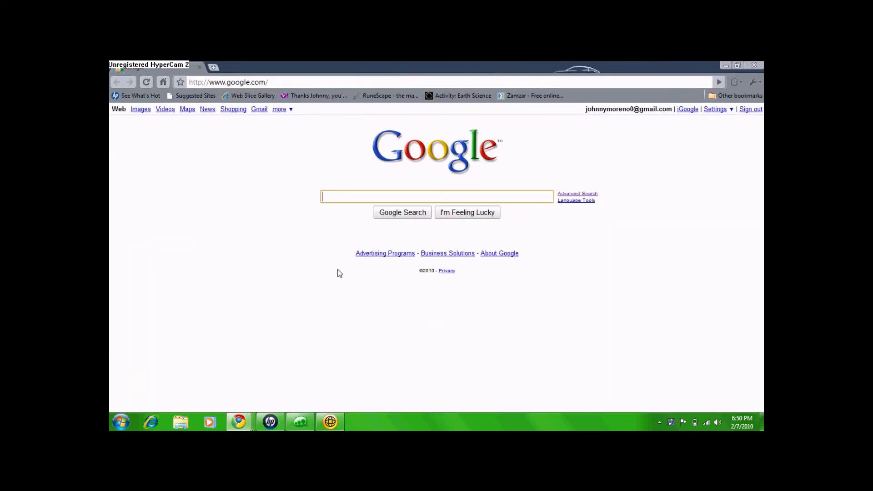
Open the TopDesk 3D flip stack and flip through the Chrome windows to the AIM page
key("super+Tab")
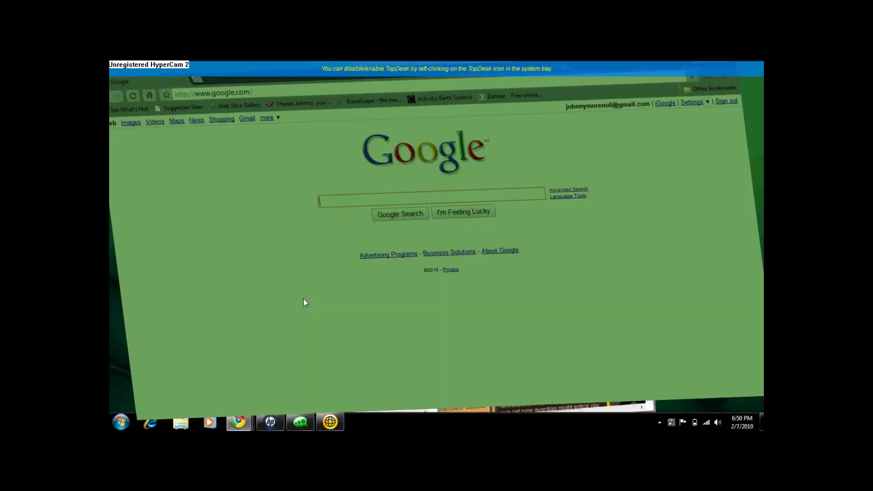
key("super+Tab")
key("Tab")
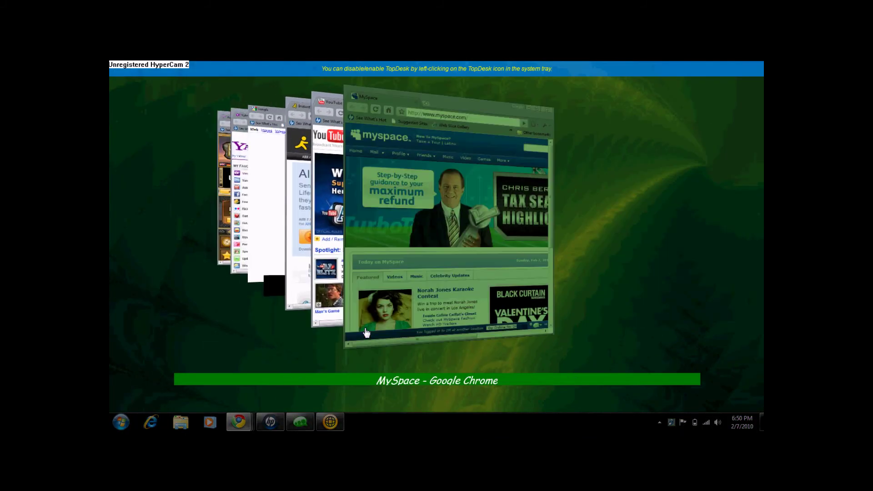
key("Tab")
key("Tab")
key("Tab")
key("Tab")
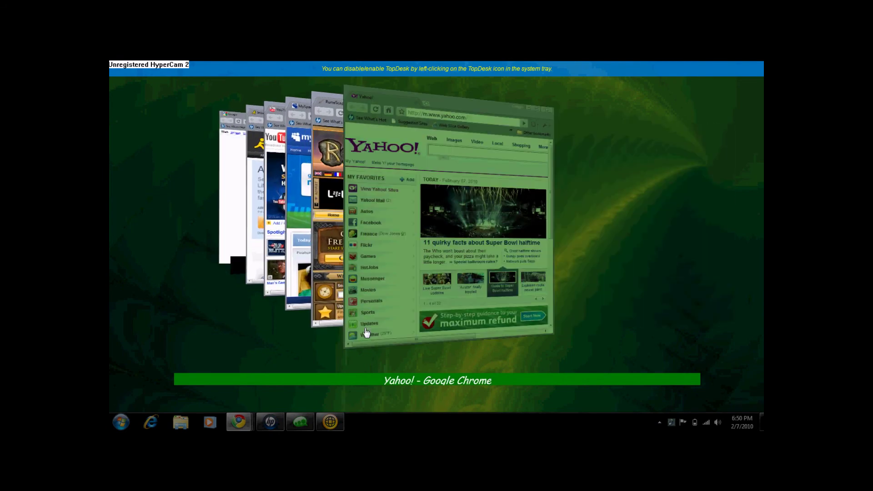
key("Tab")
key("Tab")
key("Tab")
key("Tab")
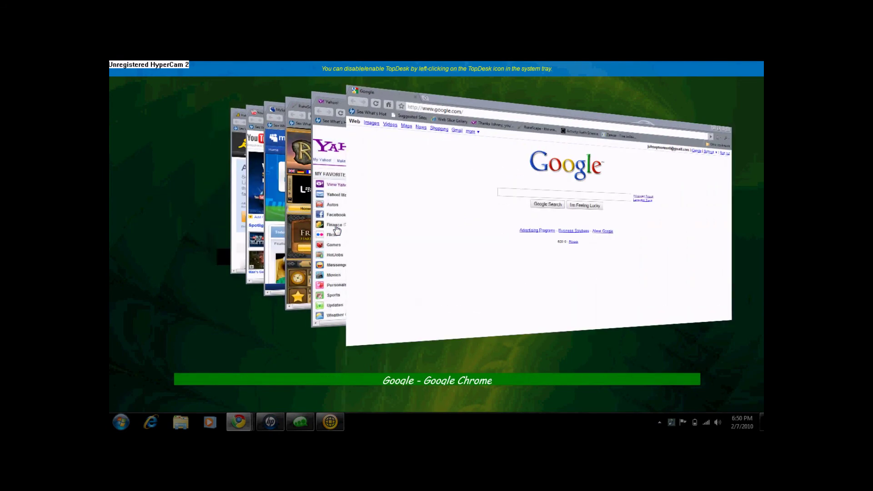
key("Tab")
key("Tab")
key("Tab")
key("Tab")
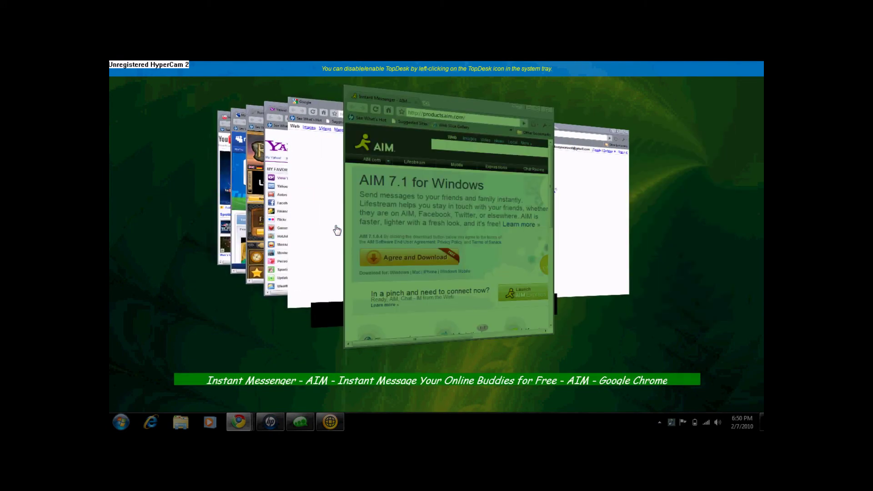
key("Tab")
key("Tab")
key("Tab")
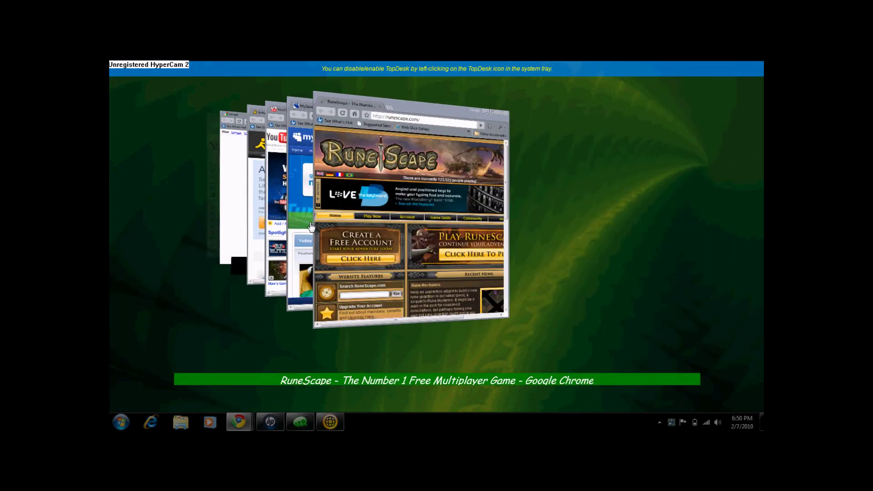